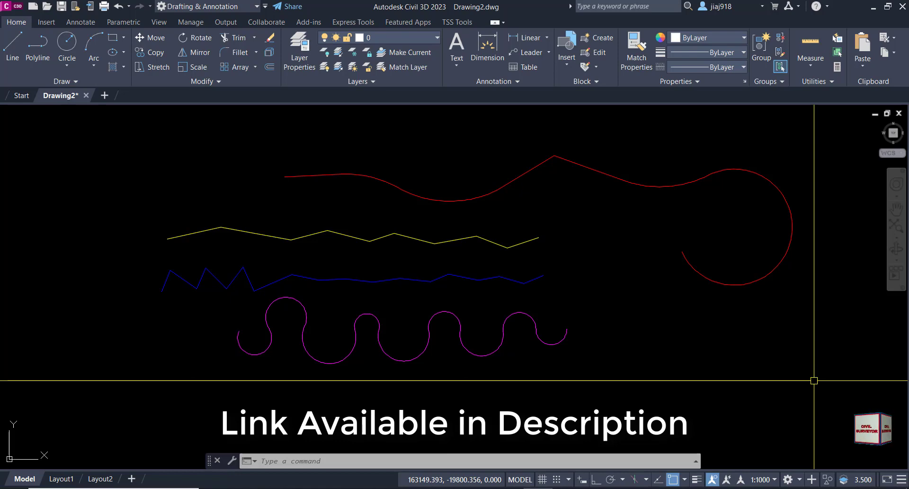
Step: Select the red, blue and yellow polylines to check them, then clear the selection
click(484, 198)
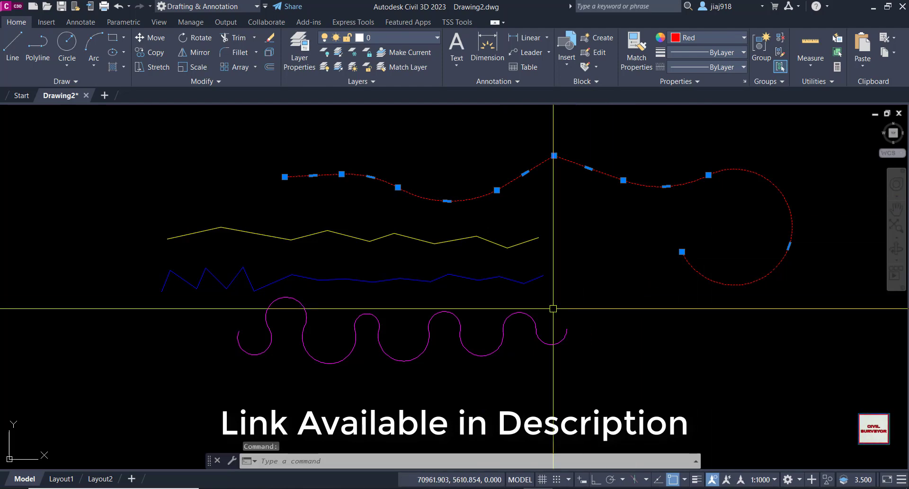
key(Escape)
key(Escape)
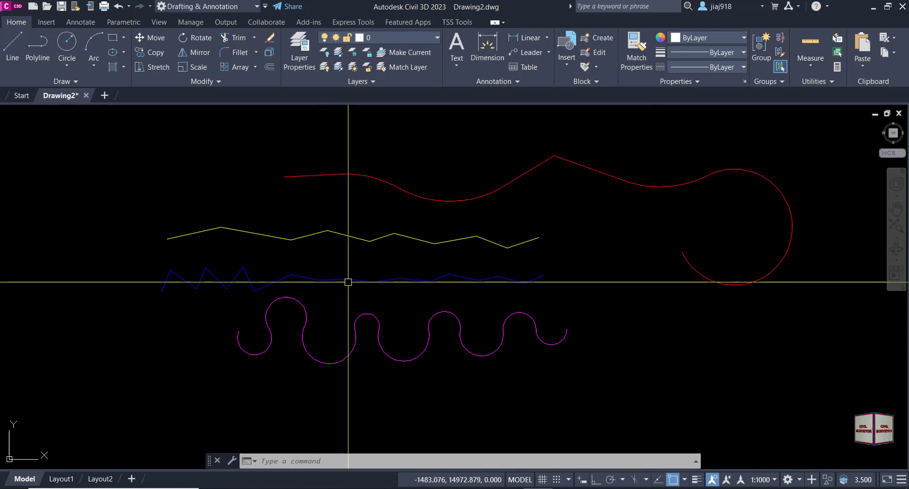
click(355, 279)
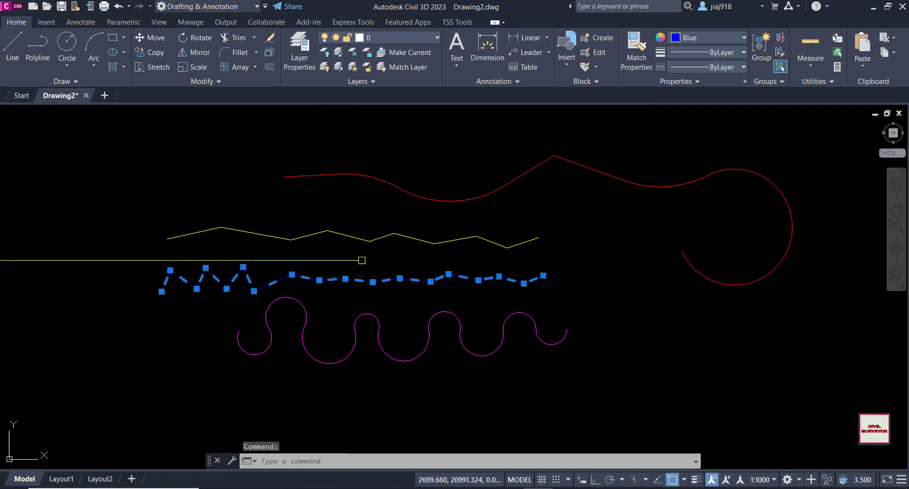
click(374, 239)
key(Escape)
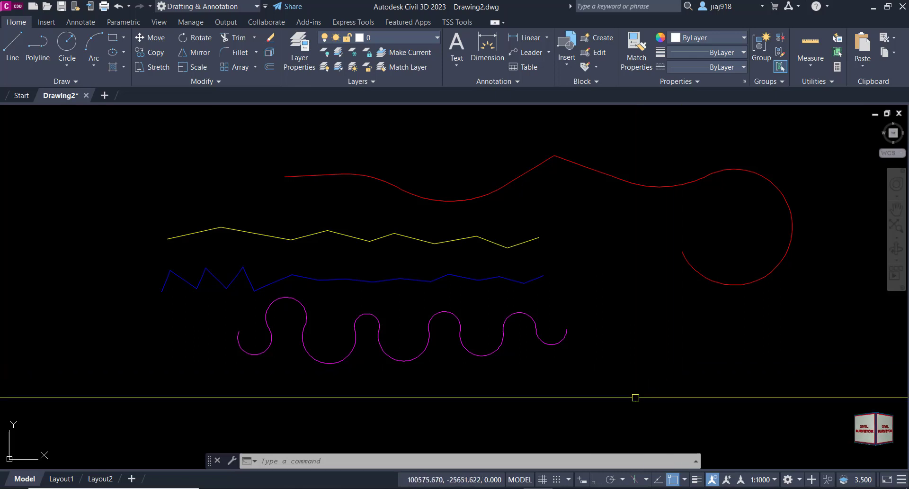
Step: Load direction of polyline(PLD).lsp from the Desktop with APPLOAD and close the dialog
text(a)
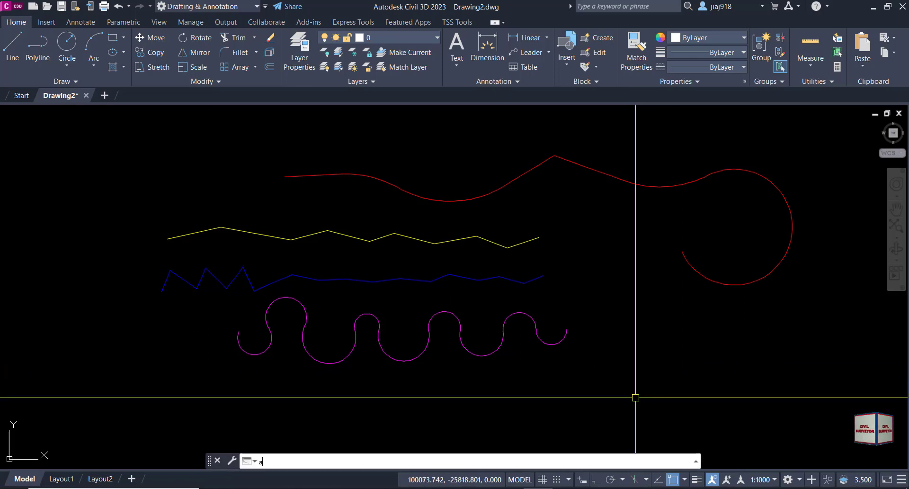
text(p)
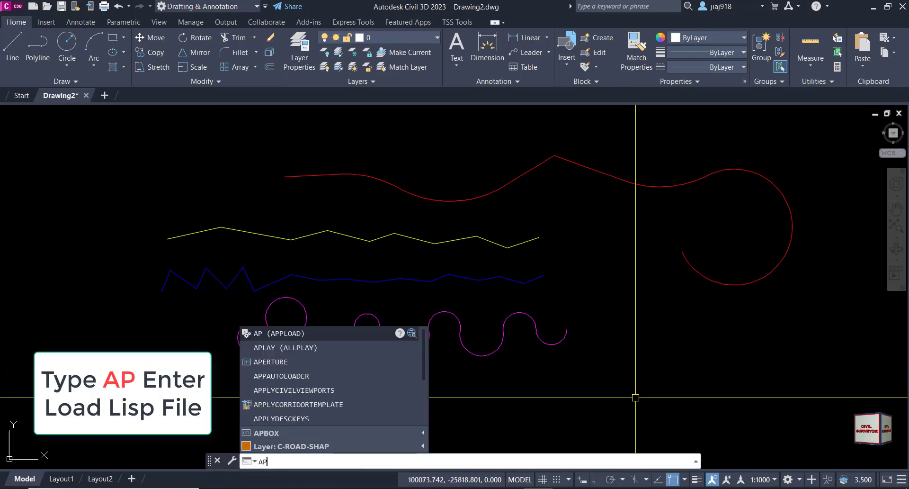
key(Return)
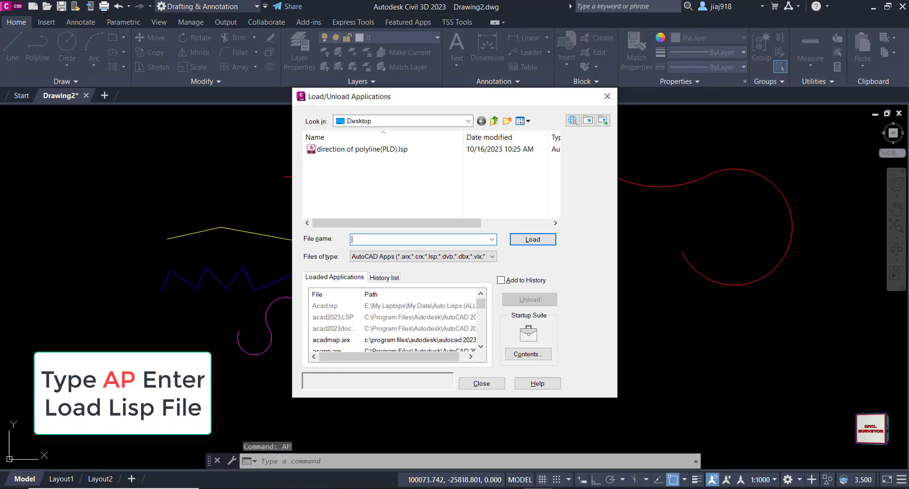
click(468, 121)
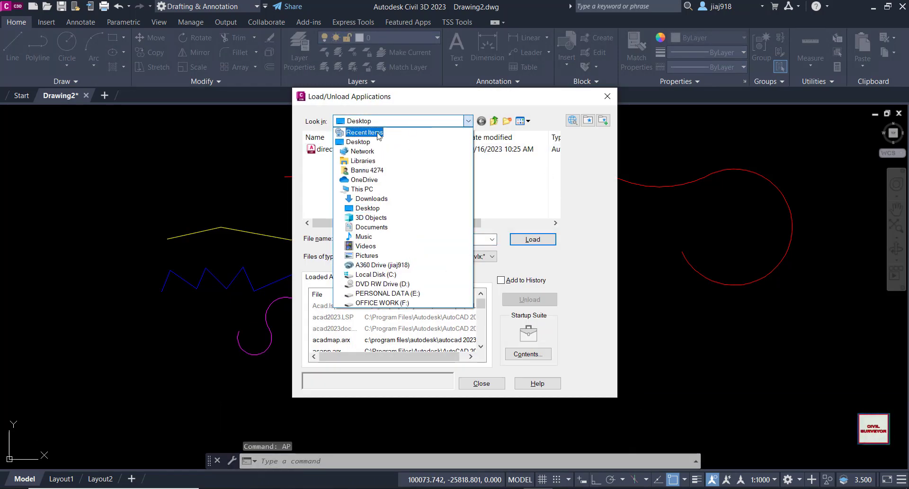
click(361, 129)
drag(555, 166, 555, 203)
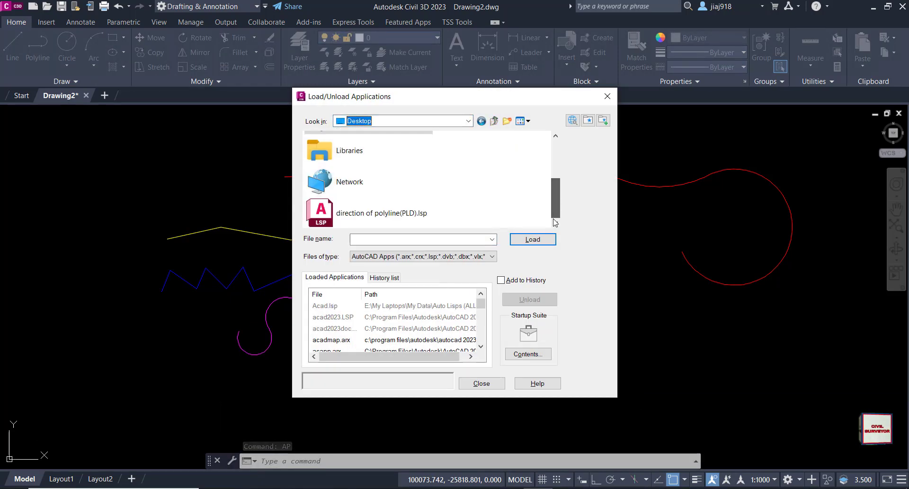
click(396, 213)
click(539, 240)
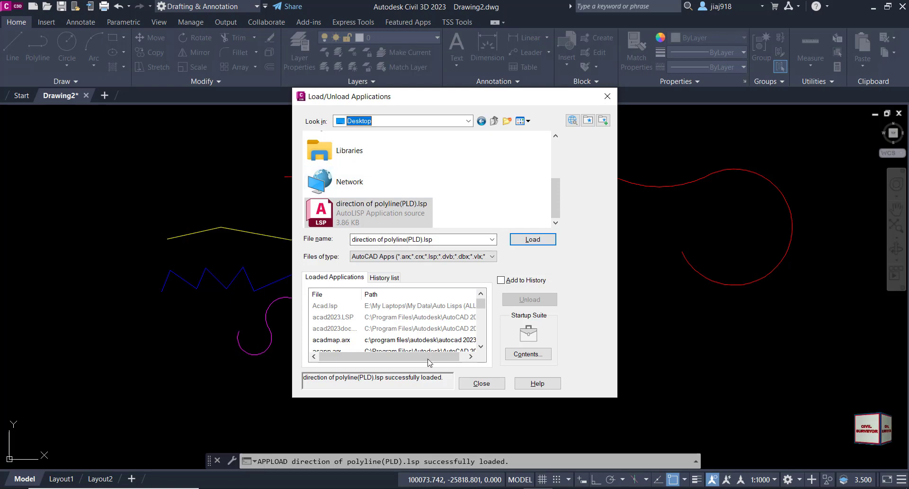
click(488, 386)
text(p)
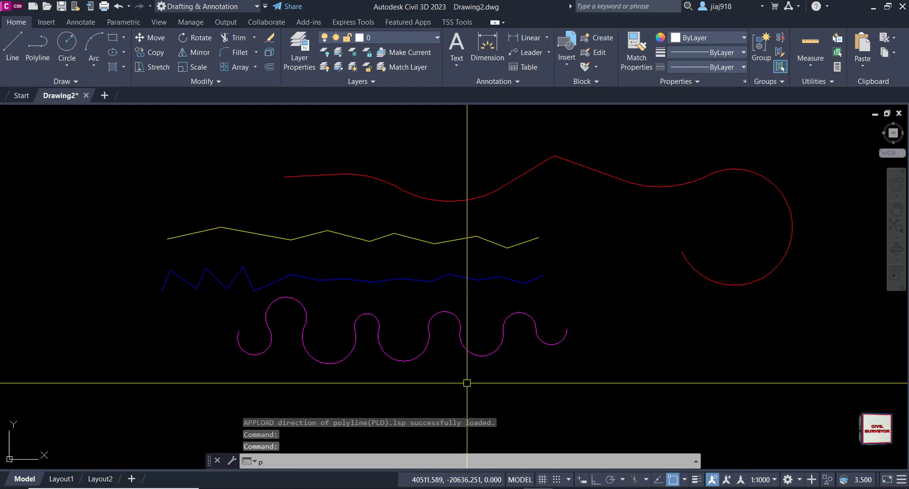
Step: Run PLD on the magenta wave (arrows right) and the blue zigzag (arrows left)
text(LD)
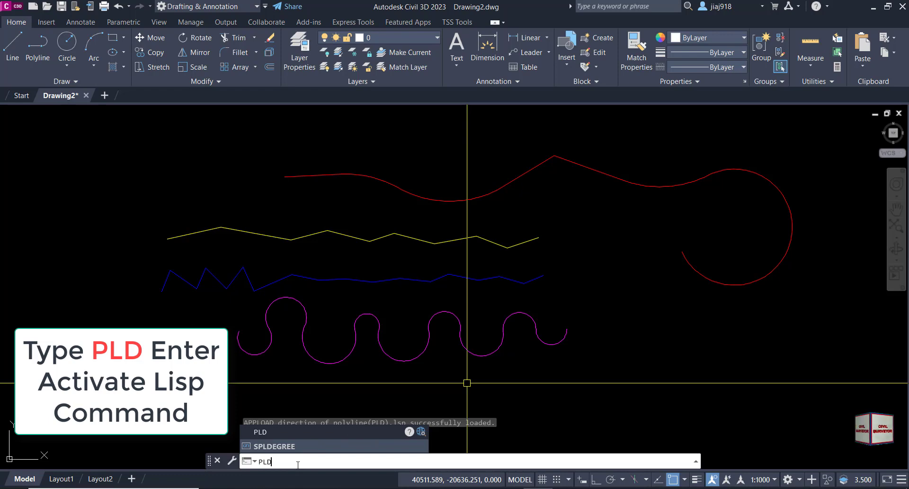
key(Return)
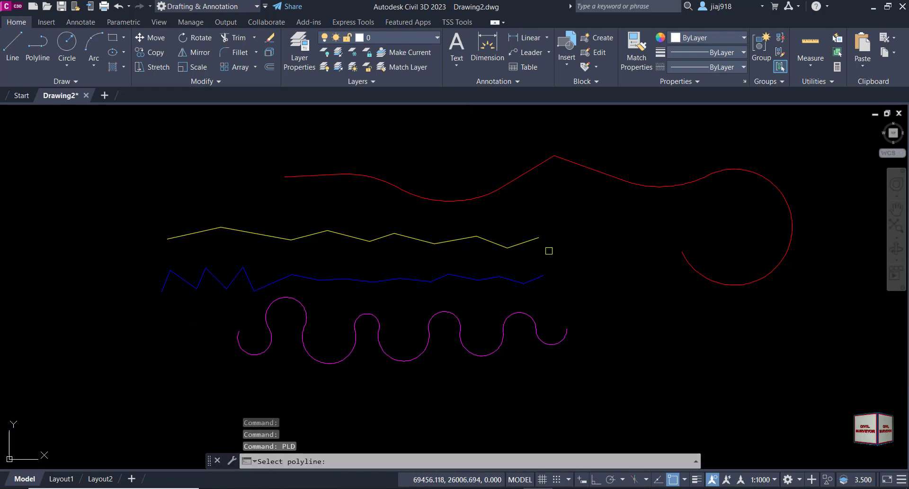
click(467, 345)
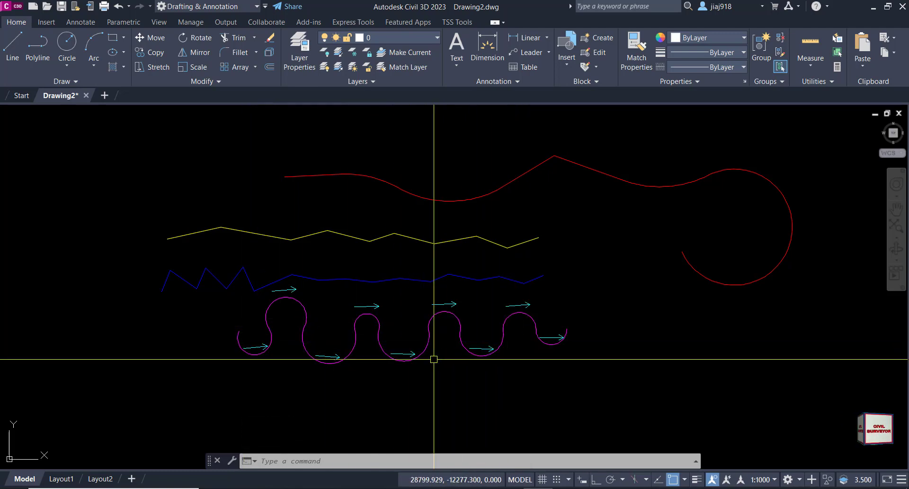
text(pld)
key(Return)
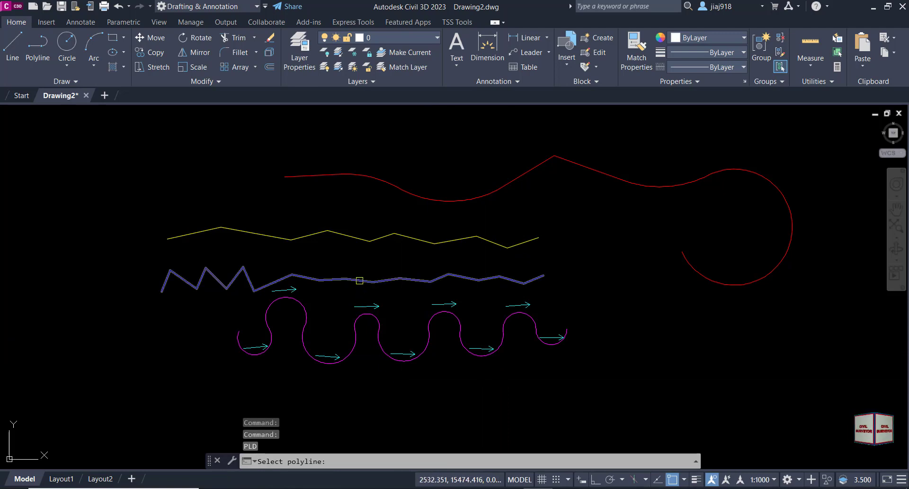
click(357, 278)
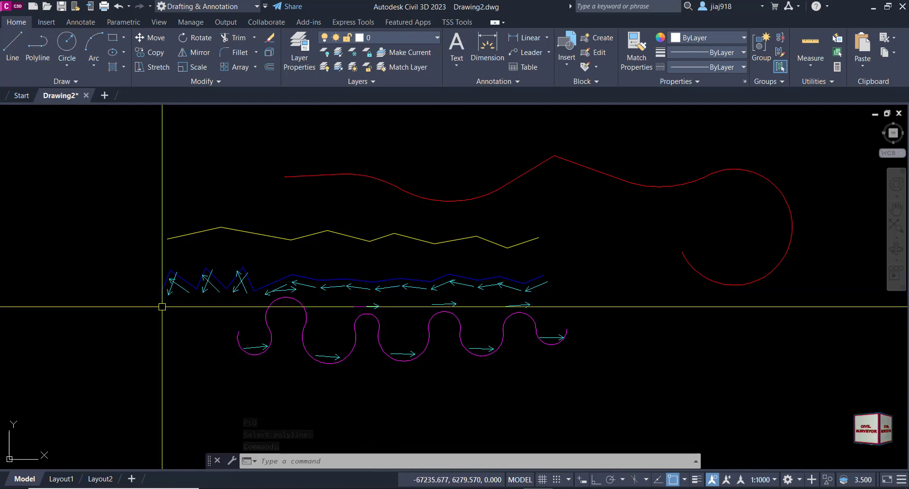
key(Return)
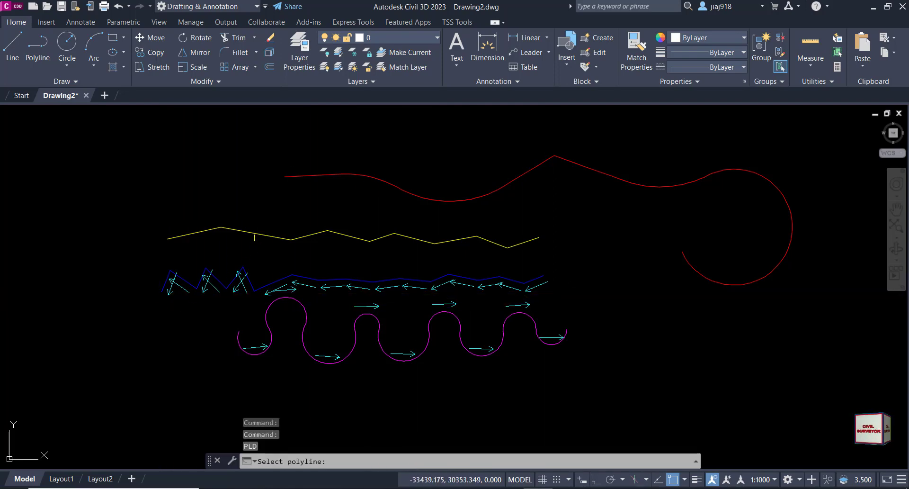
Step: Show PLD direction arrows on the yellow zigzag and the red curve, both pointing right
click(255, 237)
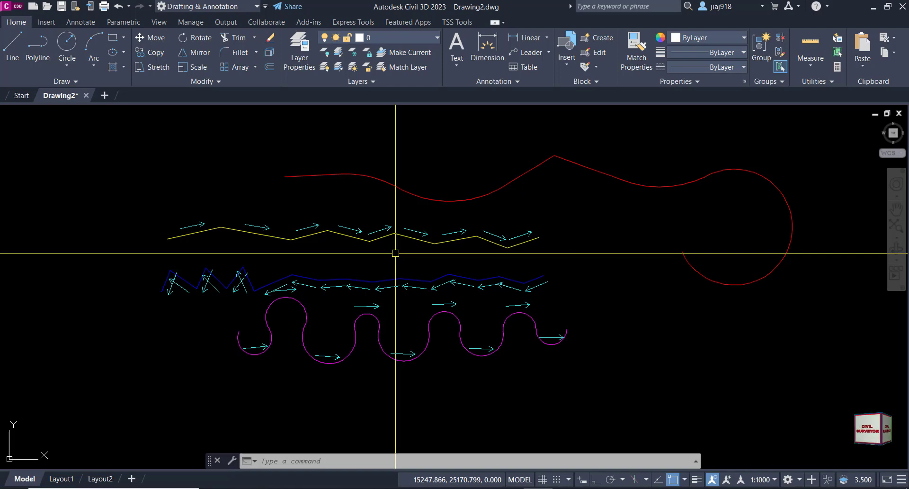
text(PLD)
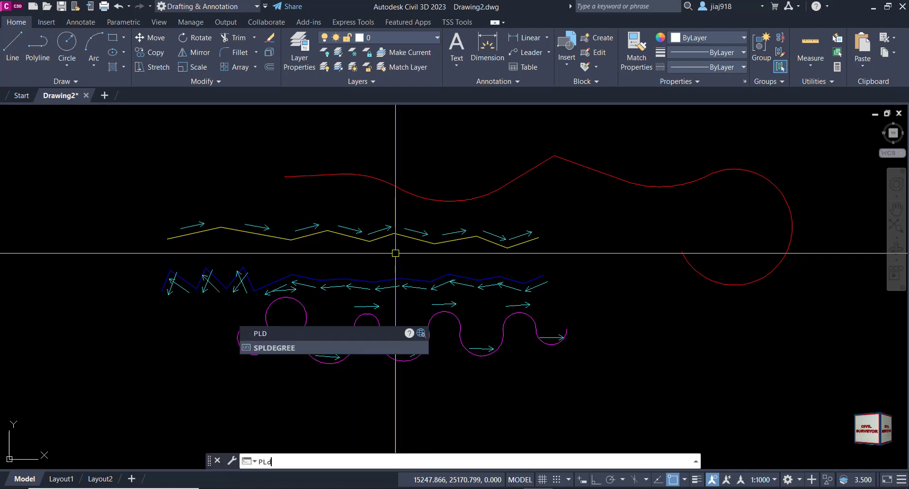
key(Return)
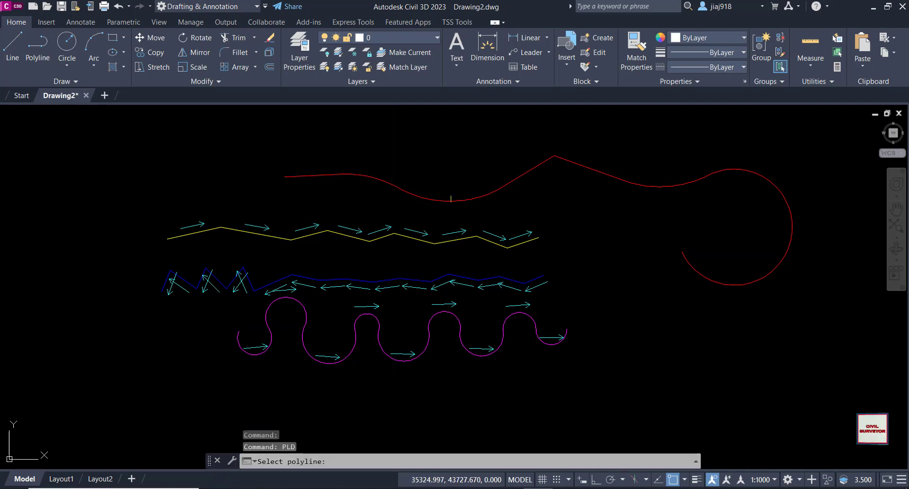
click(454, 202)
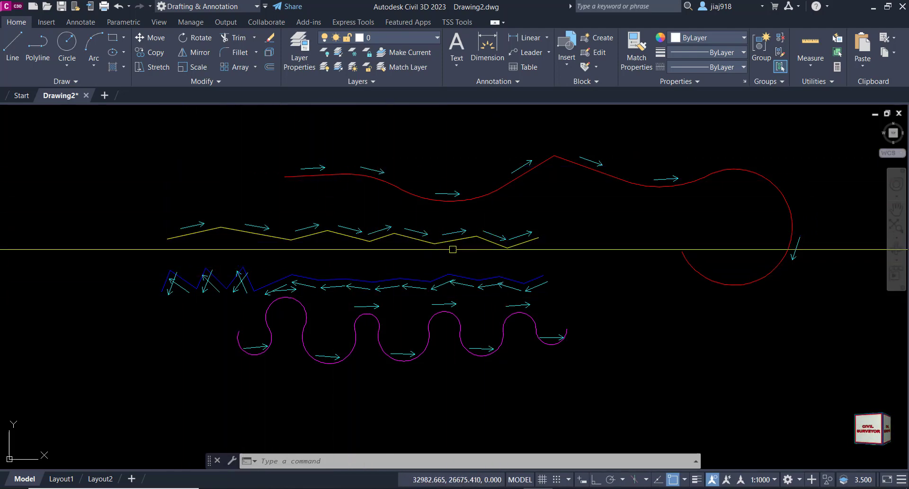
Step: Draw a three-segment white polyline across the top, dipping to a low point then rising right
scroll(483, 250, down, 2)
scroll(491, 242, up, 2)
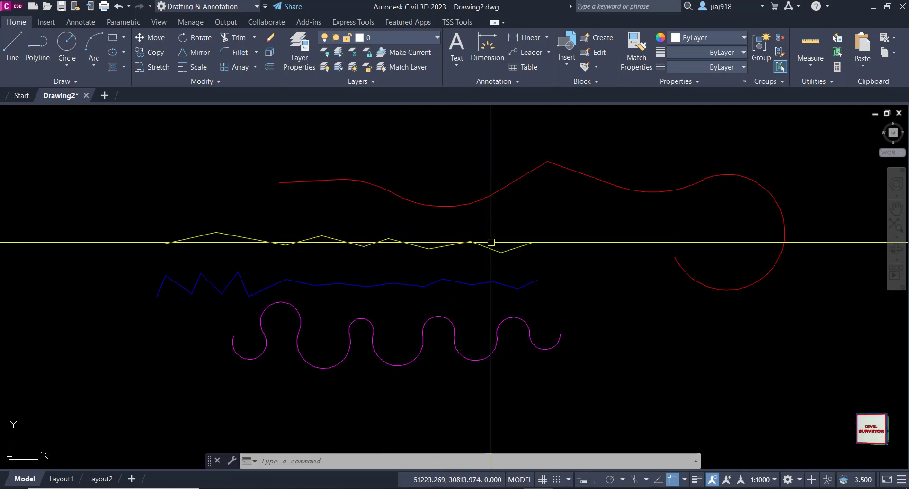
scroll(491, 242, down, 3)
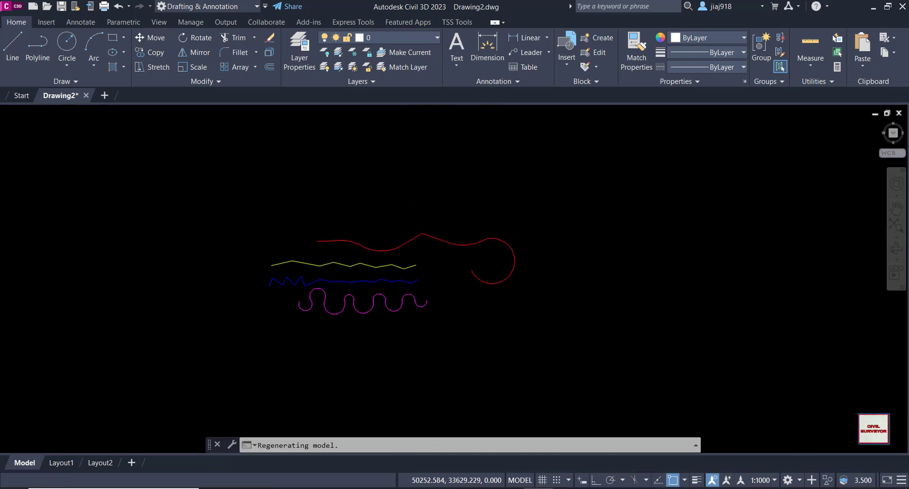
middle_drag(399, 251, 388, 261)
text(pl)
key(Return)
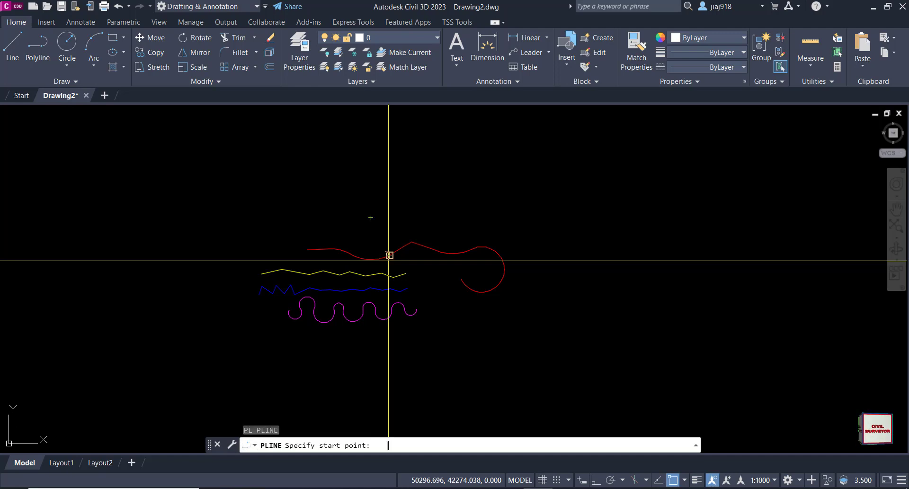
click(263, 184)
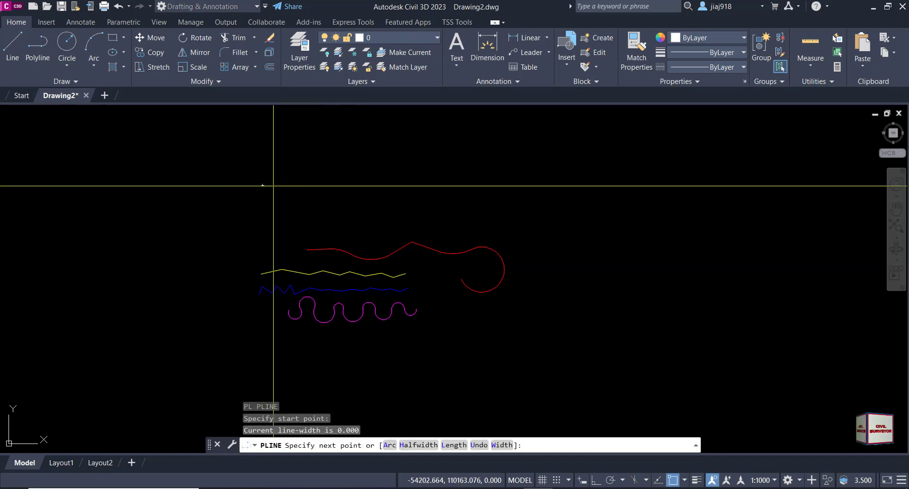
click(510, 181)
click(693, 264)
click(759, 205)
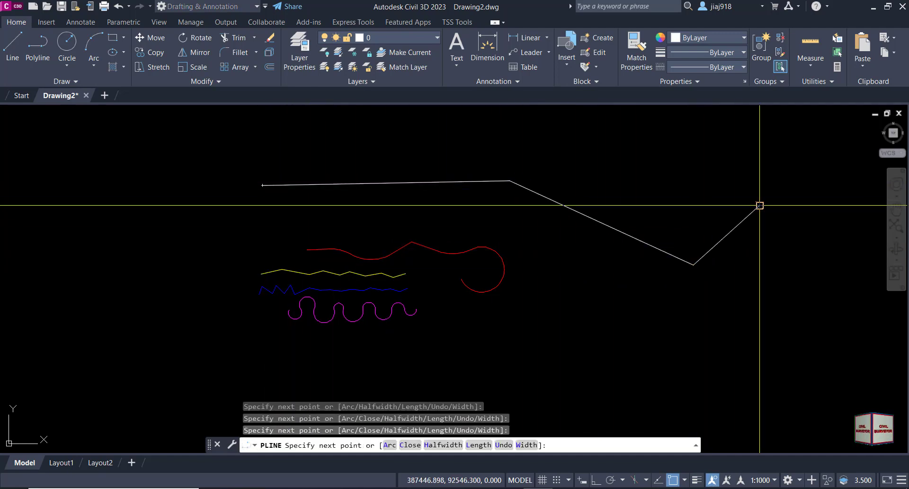
key(Return)
Step: Show PLD arrows along the new white polyline, then select it to inspect and deselect
text(pl)
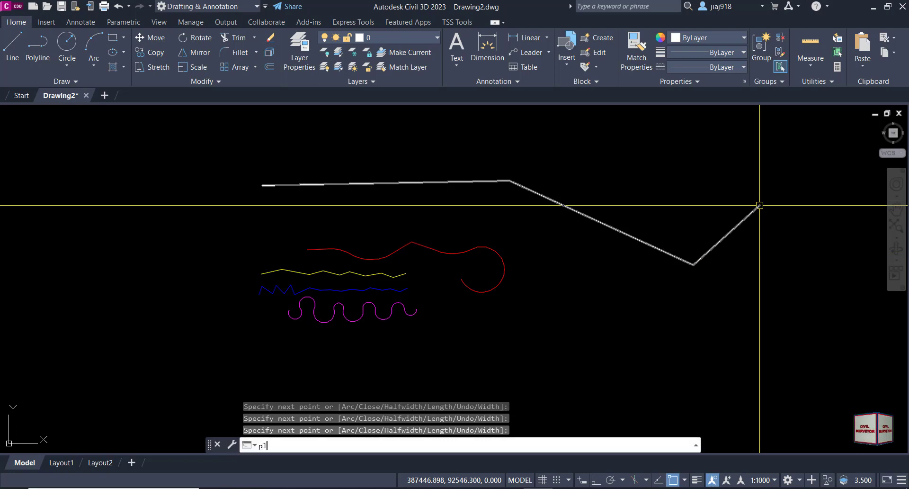
text(d)
key(Return)
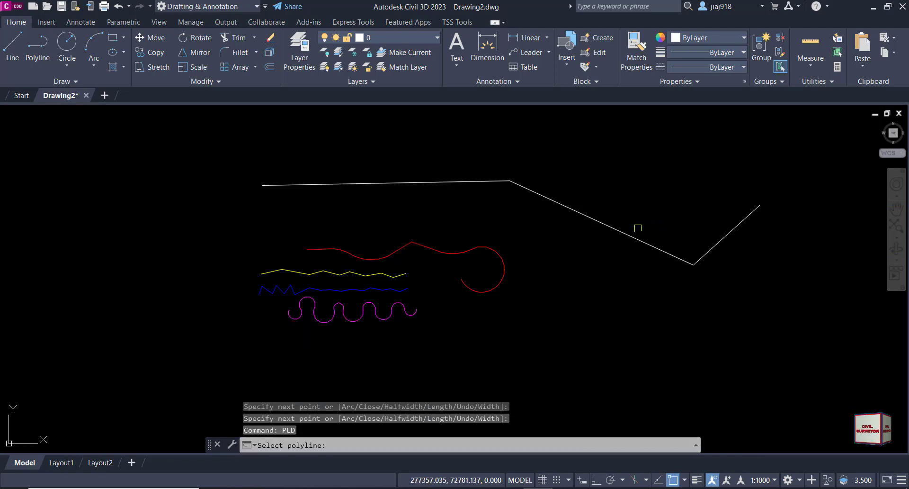
click(635, 236)
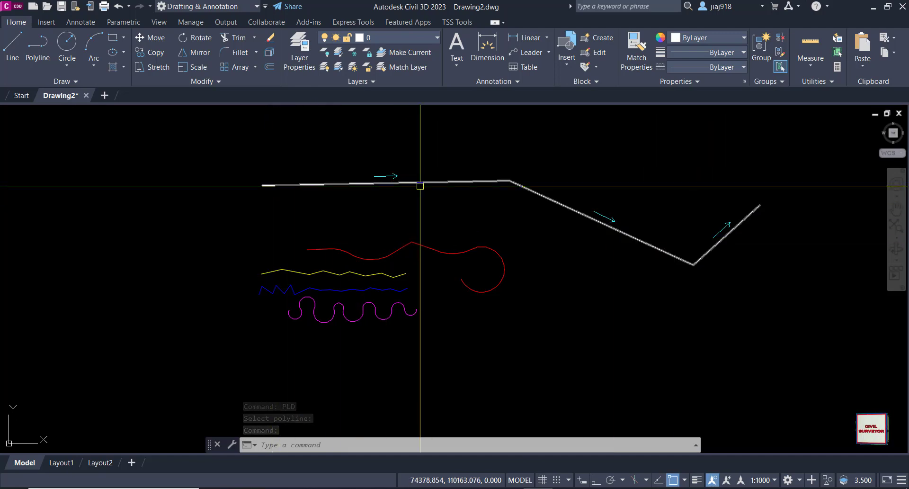
click(509, 181)
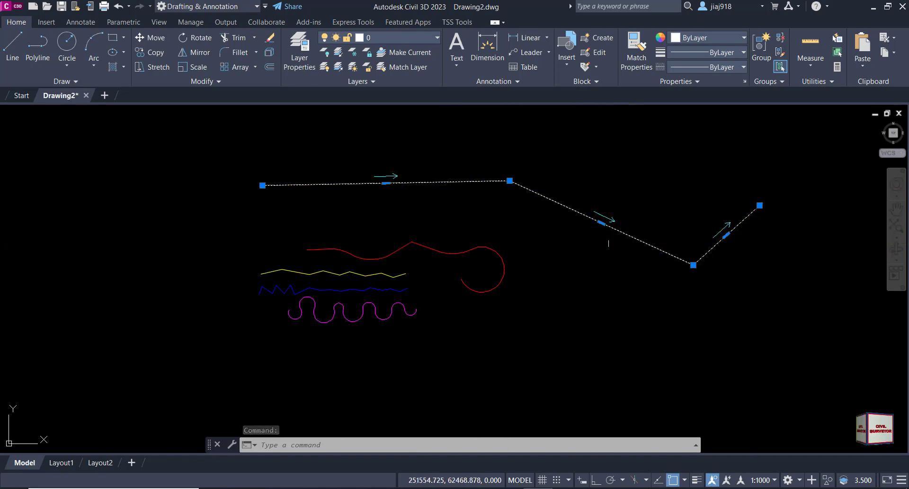
key(Escape)
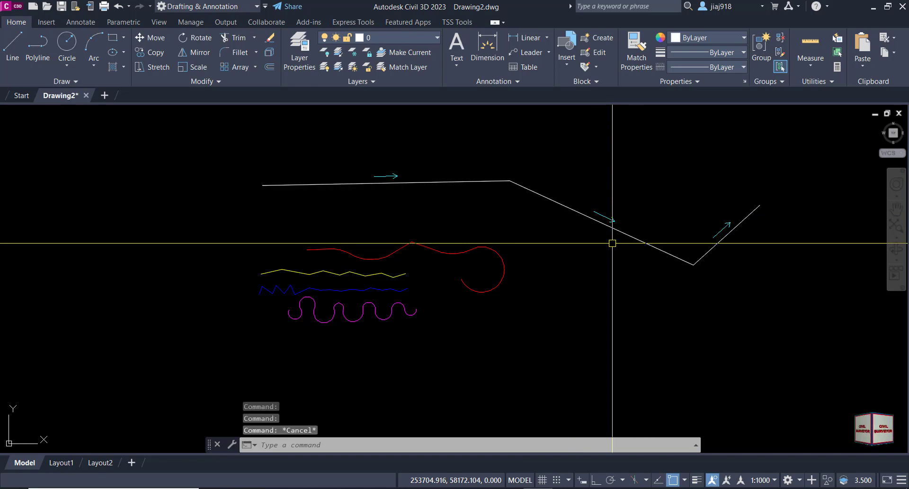
Step: Start a large PL outline at the lower right and run it leftward along the bottom
text(pl)
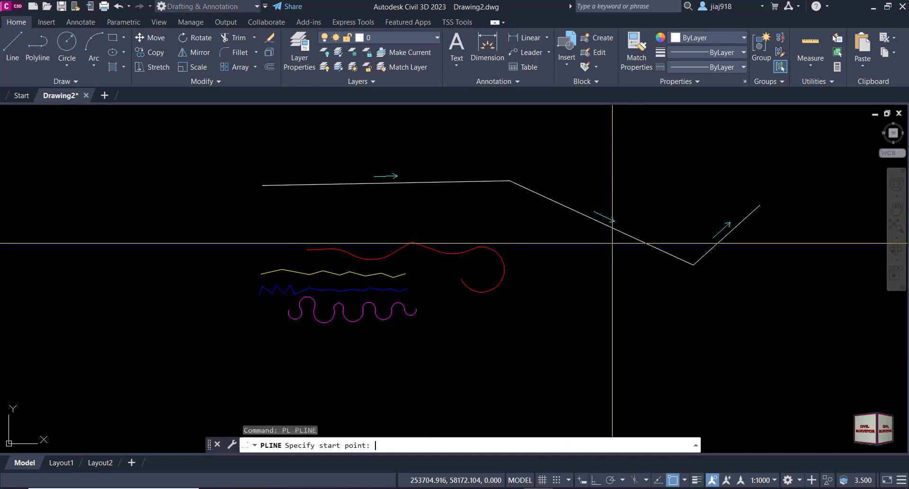
click(753, 360)
click(738, 362)
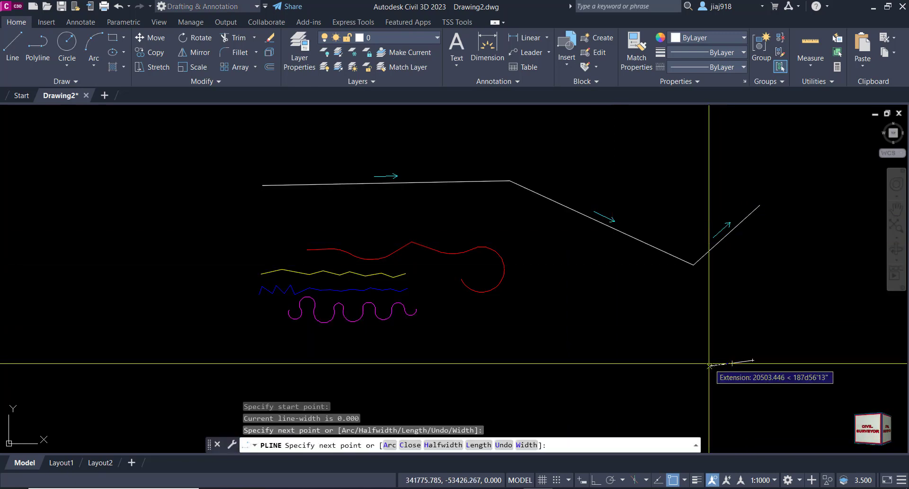
click(706, 366)
click(674, 362)
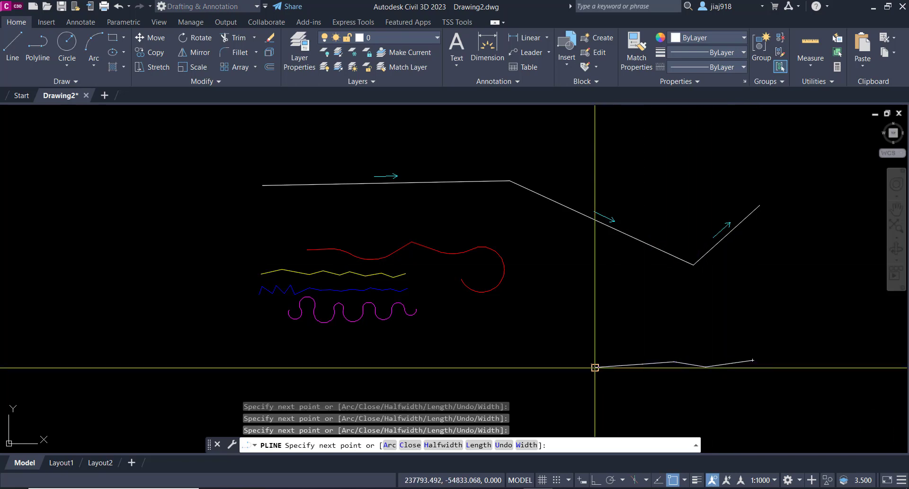
click(595, 366)
click(573, 360)
click(556, 365)
click(484, 367)
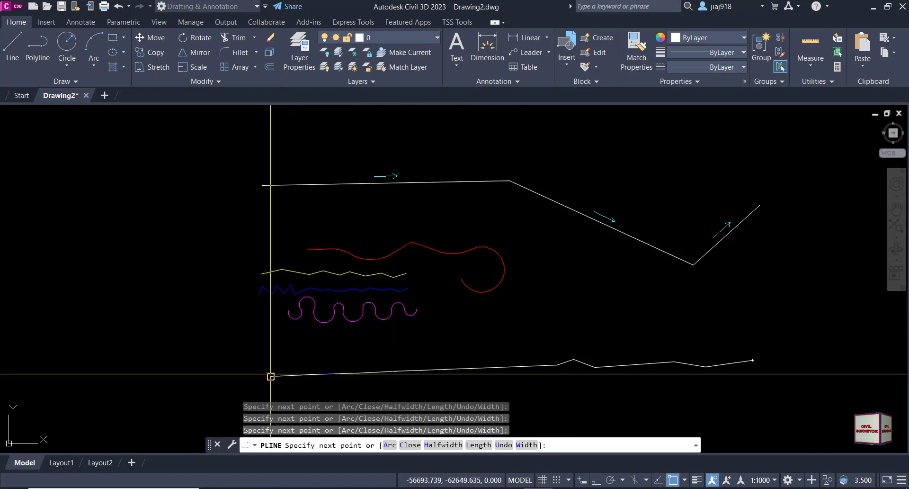
Step: Turn the outline up the left side and onto the top edge
click(235, 378)
click(209, 364)
click(176, 330)
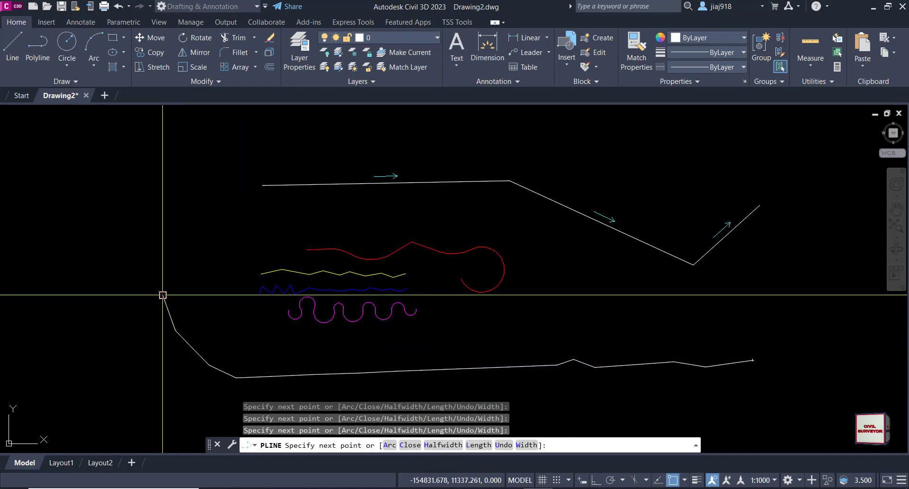
click(144, 242)
click(140, 198)
click(193, 154)
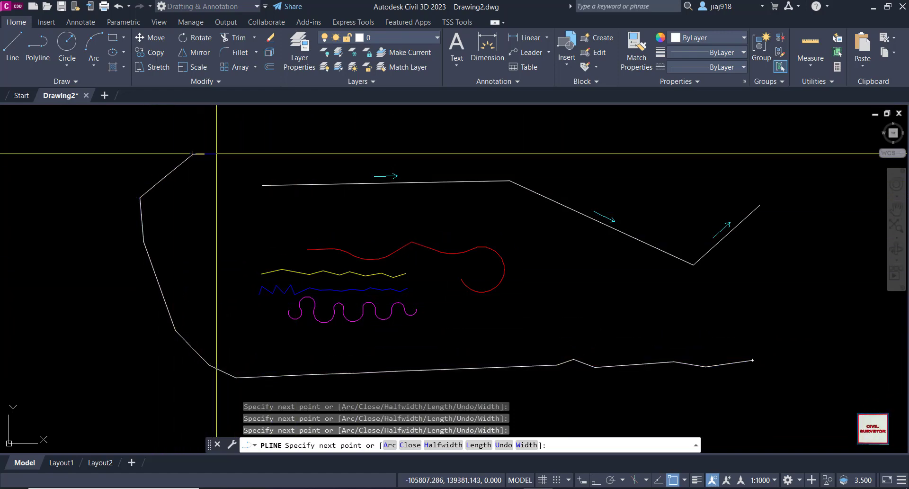
click(259, 153)
click(329, 136)
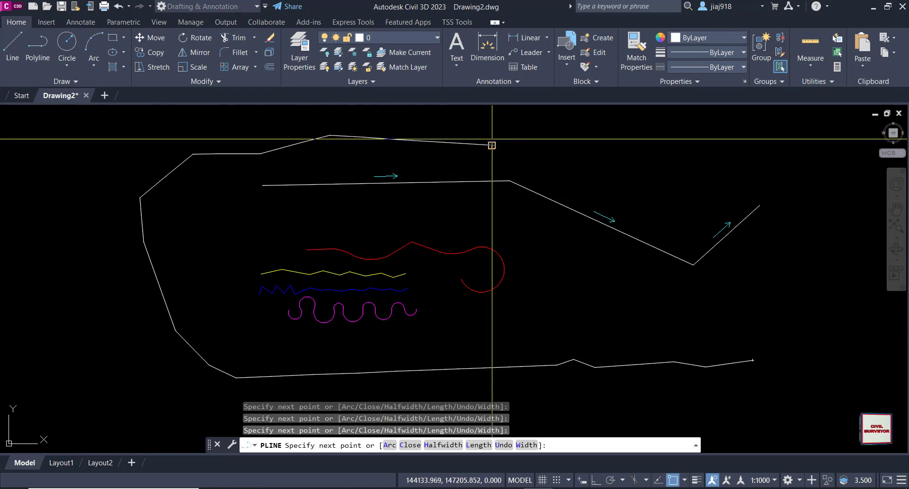
Step: Continue the outline across the top and down the right side, then finish it
click(492, 144)
click(510, 138)
click(554, 144)
click(653, 142)
click(673, 154)
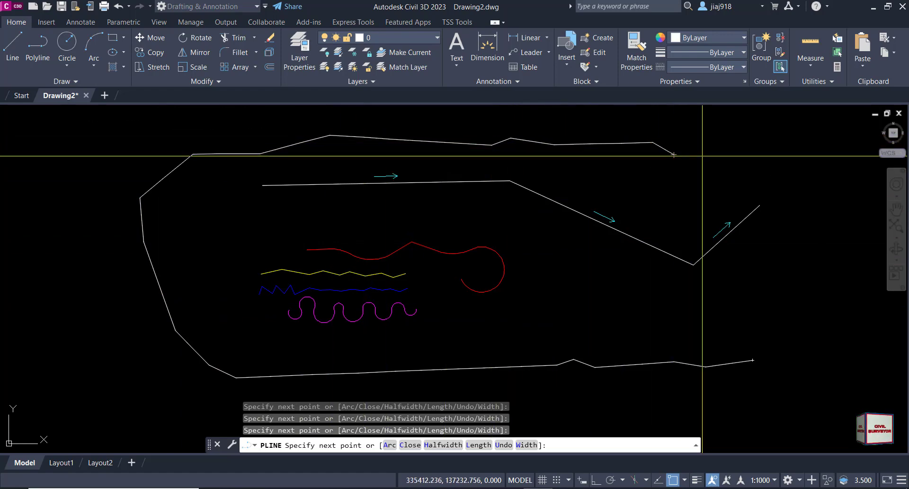
click(775, 159)
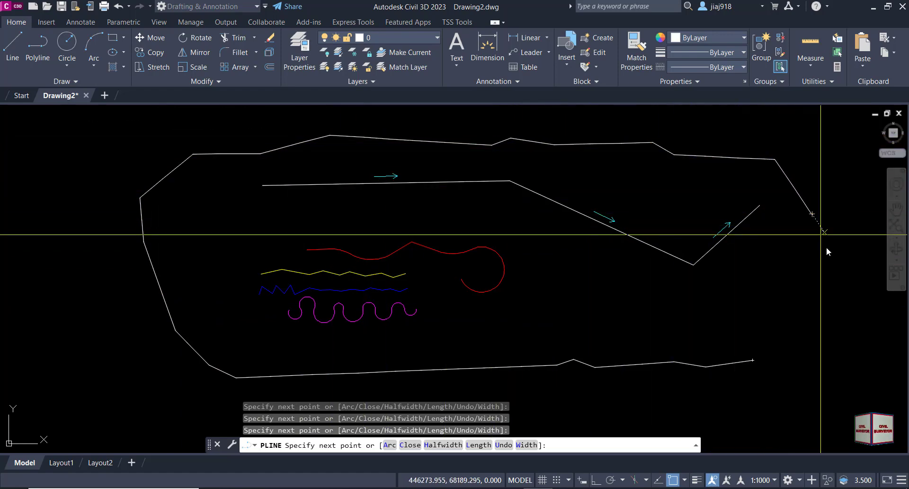
click(825, 232)
click(825, 291)
click(842, 327)
key(Return)
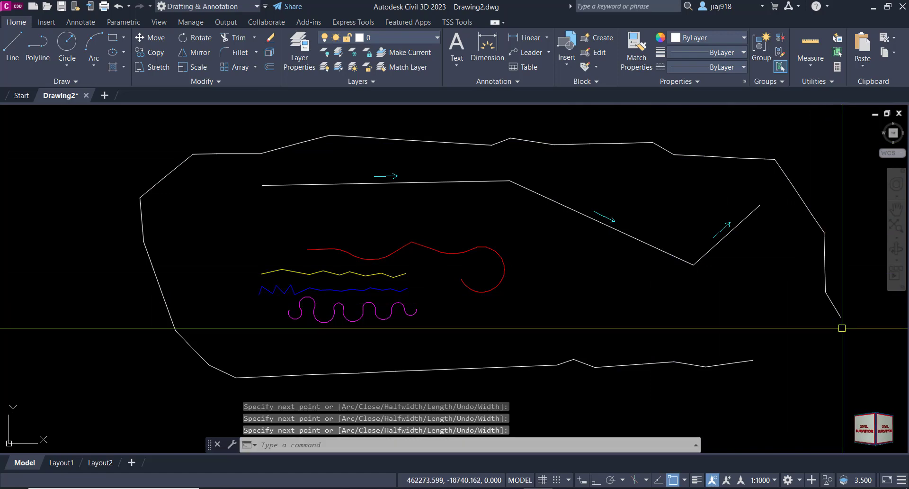
Step: Zoom out to show the whole drawing, check the outline, and run PLD on it
scroll(528, 324, down, 2)
middle_drag(532, 314, 481, 250)
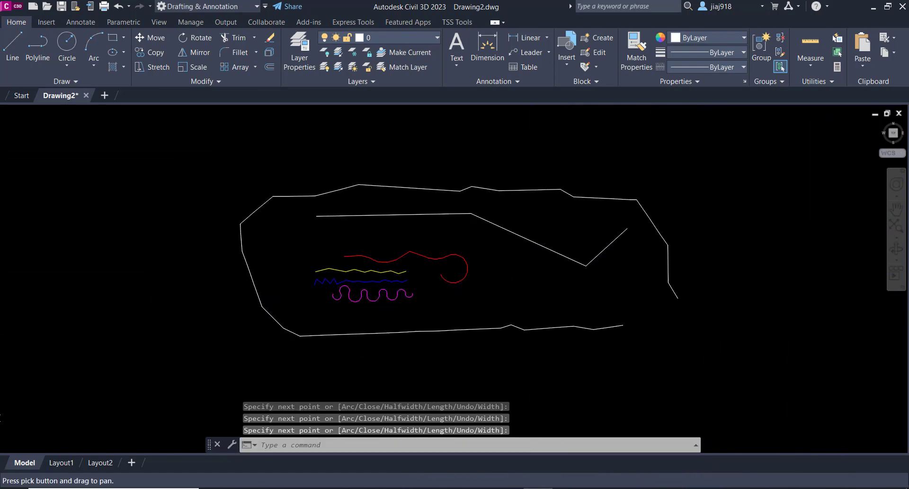
click(582, 196)
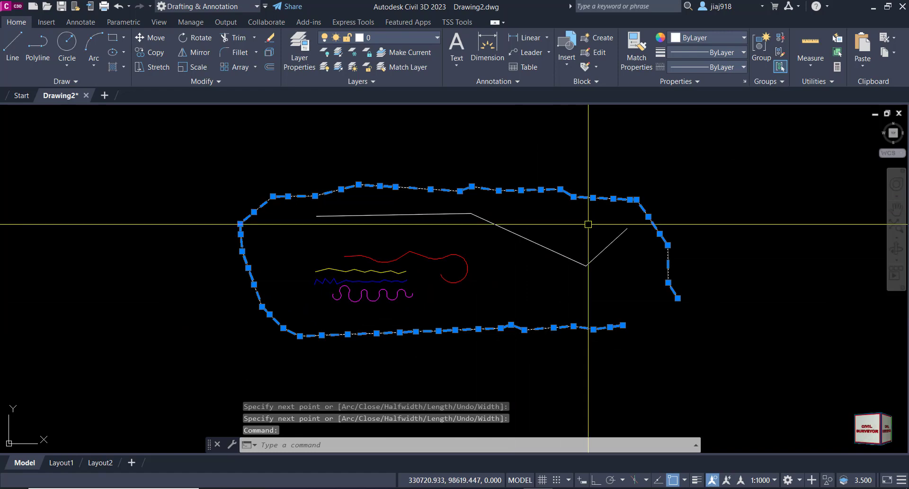
key(Escape)
text(p)
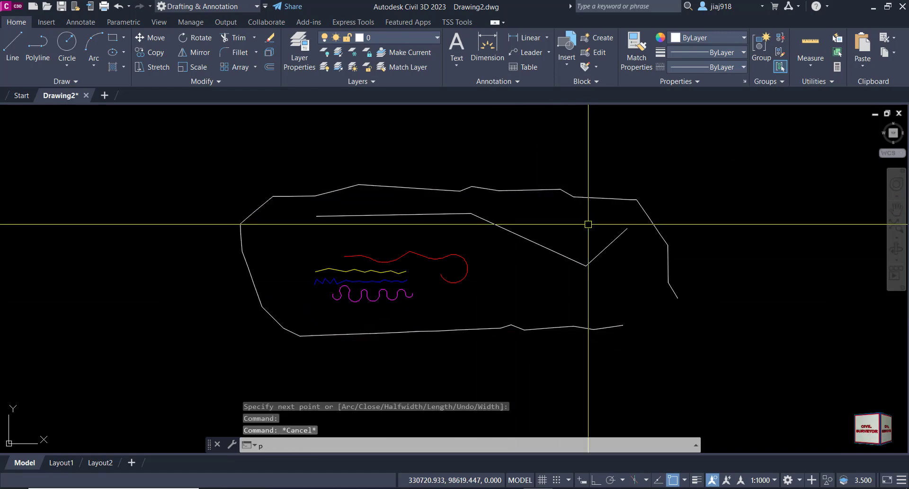
text(PLD)
key(Return)
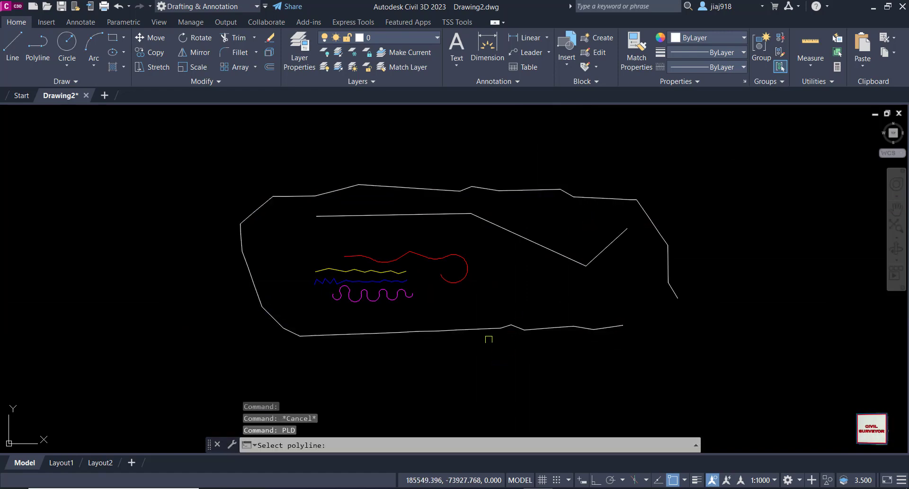
click(489, 329)
Step: Readjust the view and start PLD again so it waits for a polyline
scroll(495, 339, up, 2)
scroll(617, 329, up, 3)
scroll(519, 320, down, 2)
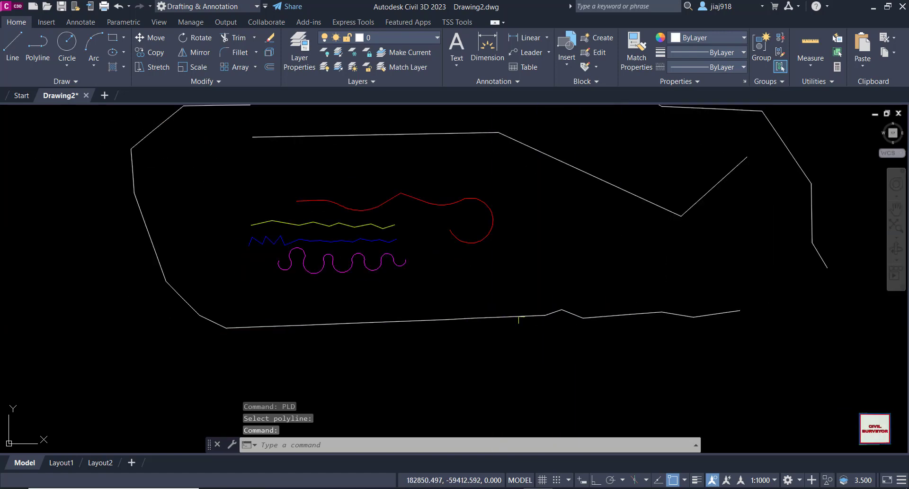
scroll(516, 310, down, 2)
middle_drag(514, 300, 502, 333)
scroll(502, 322, up, 2)
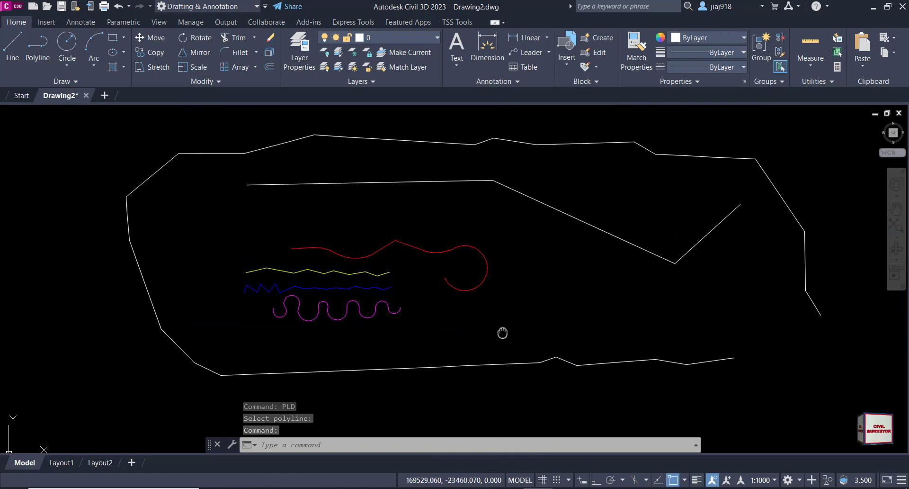
text(PLD)
key(Return)
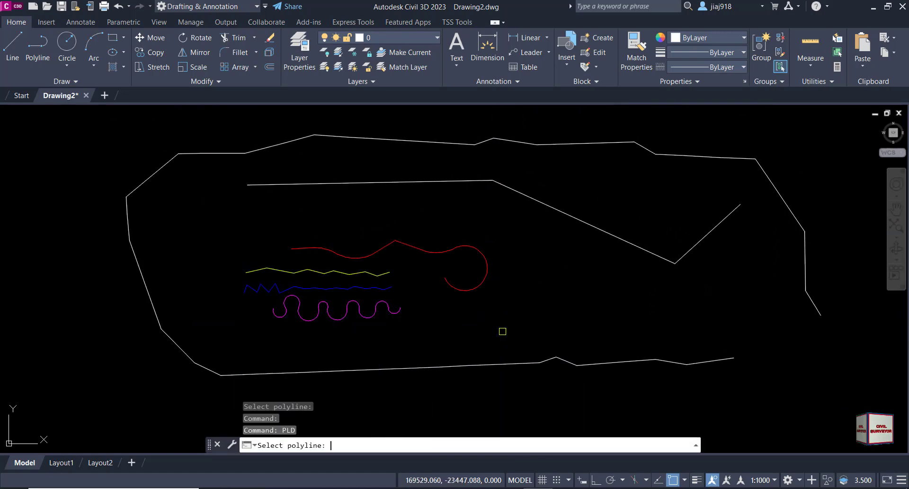
Step: Pick the outline at the PLD prompt to trace its clockwise arrows, then select the inner polyline
click(511, 365)
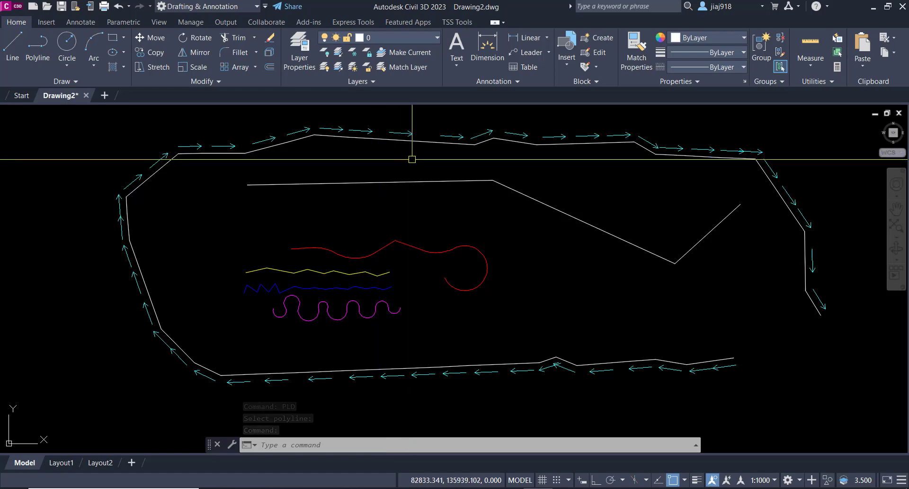
scroll(472, 251, down, 2)
scroll(478, 225, up, 2)
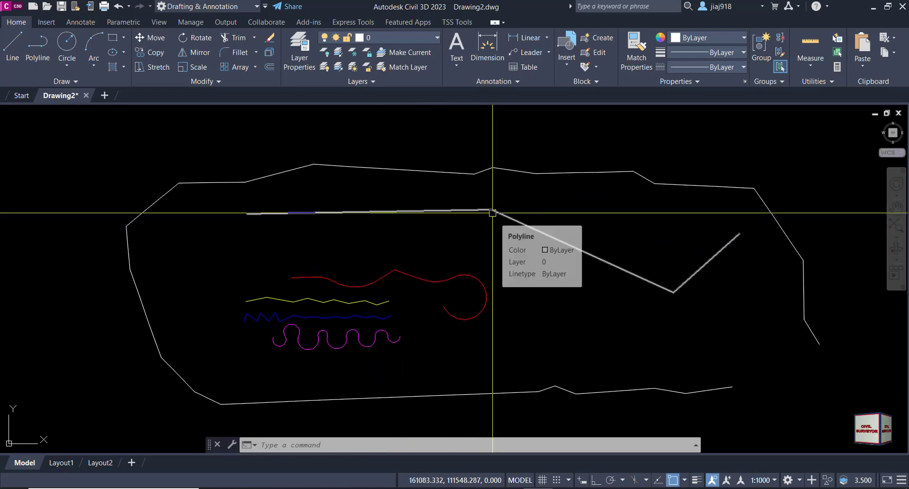
click(493, 210)
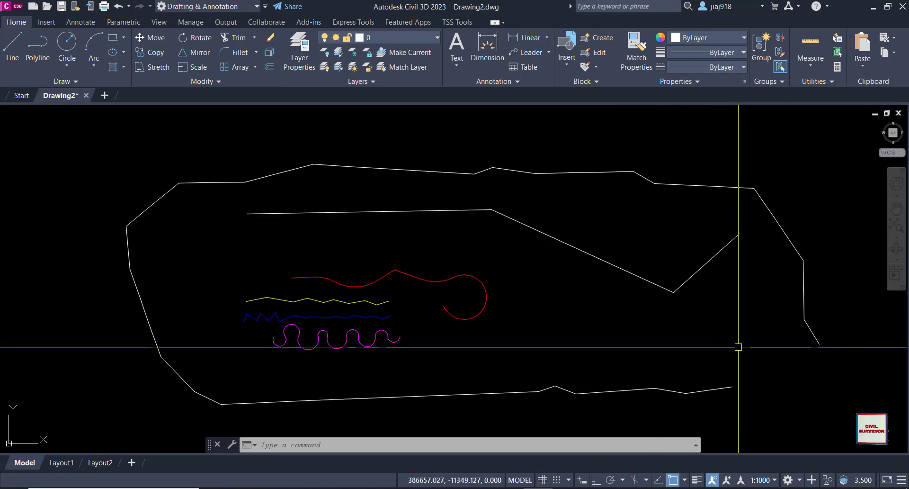